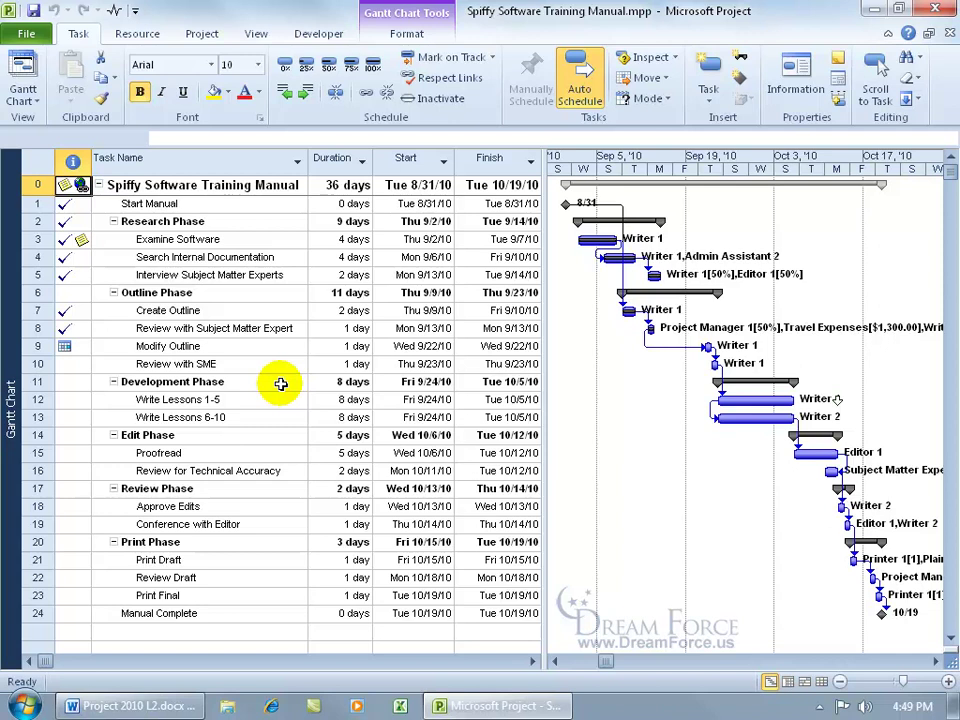
Bring up the Project ribbon commands for the Spiffy Software Training Manual plan.
left_click(199, 33)
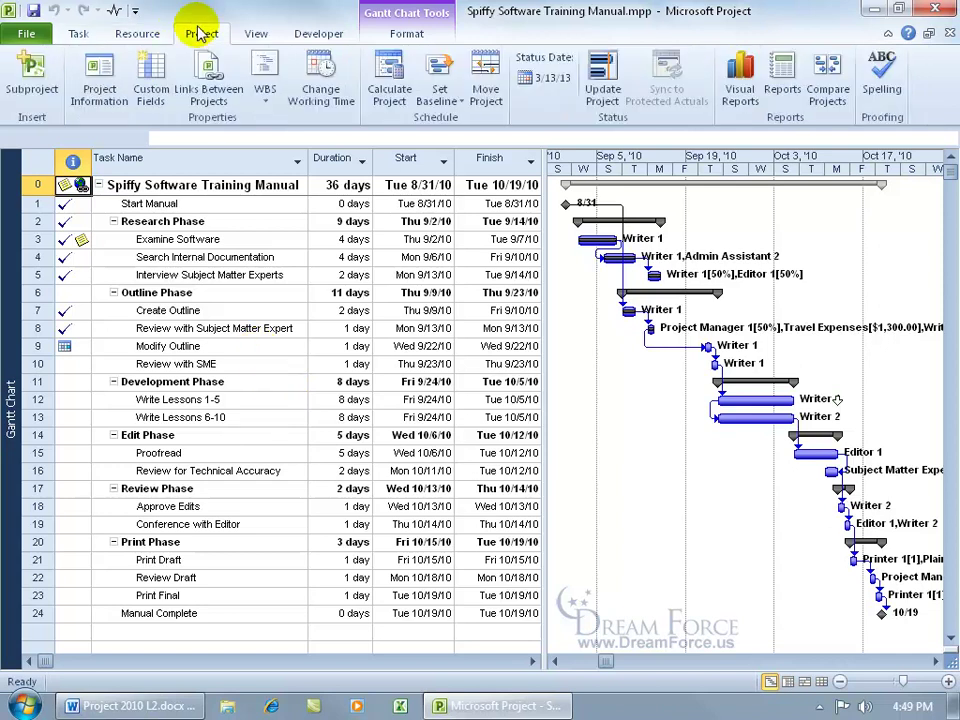
In Visual Reports, hide the Visio templates, browse the categories, and select Budget Cost Report.
left_click(745, 98)
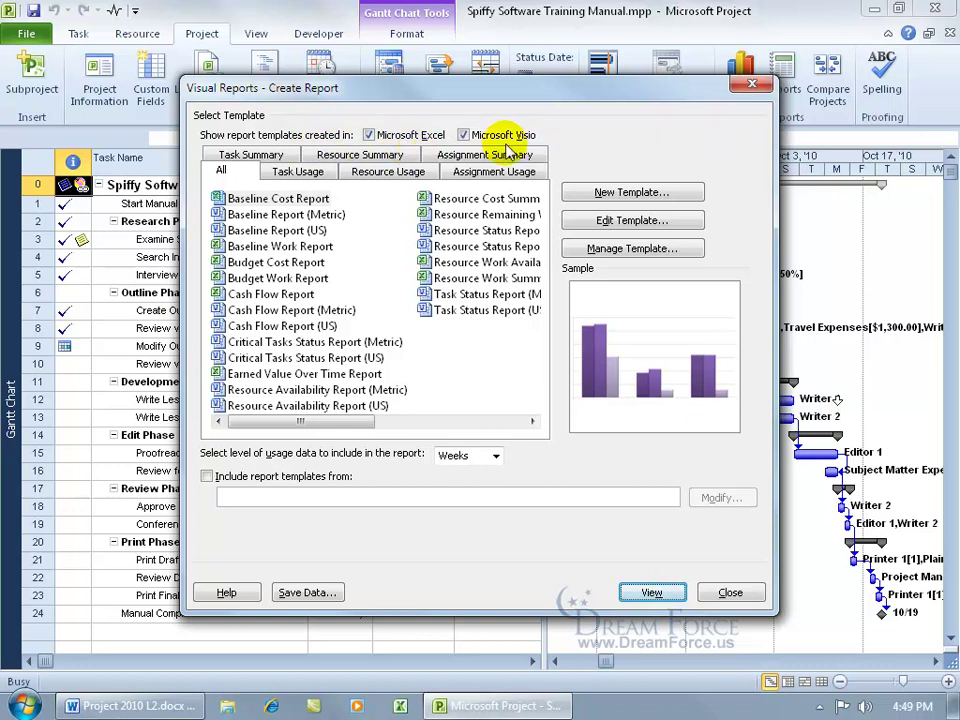
left_click(465, 136)
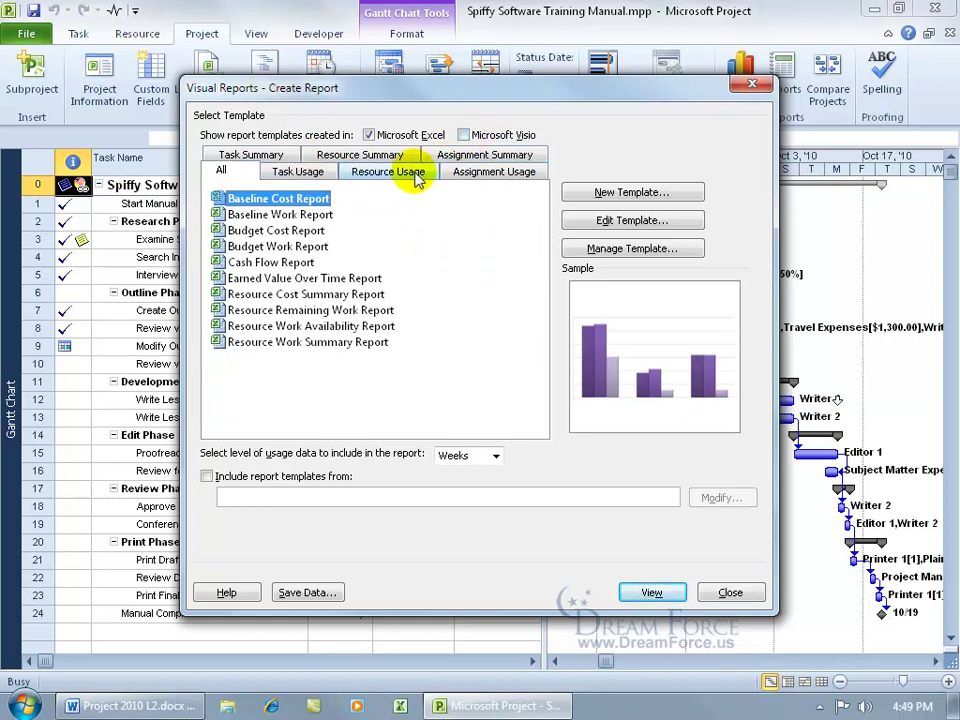
left_click(395, 171)
left_click(317, 174)
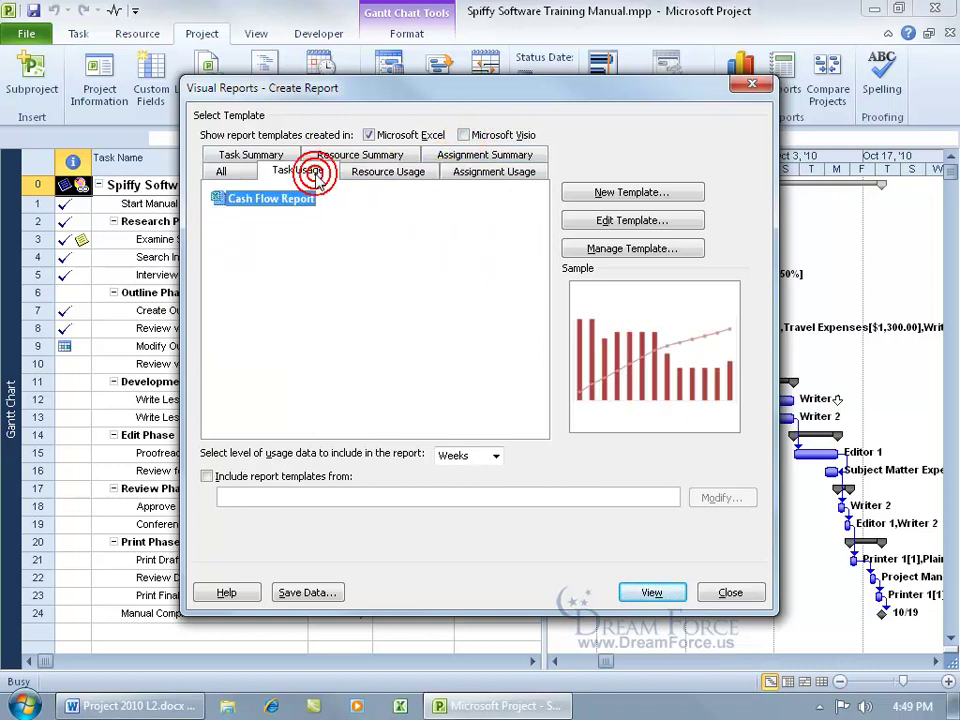
left_click(224, 174)
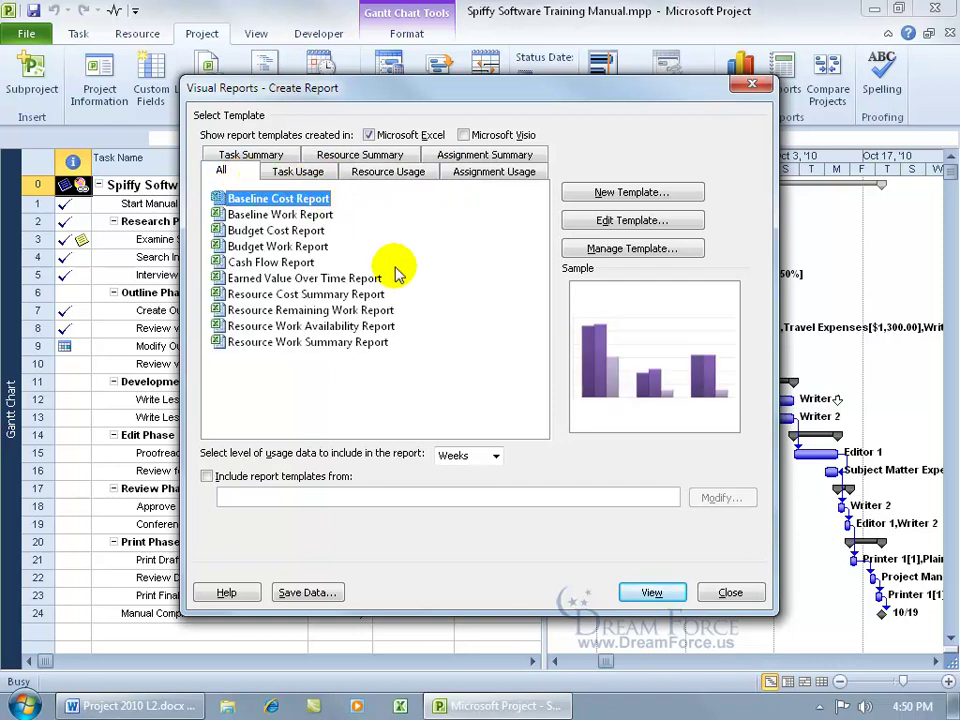
left_click(464, 136)
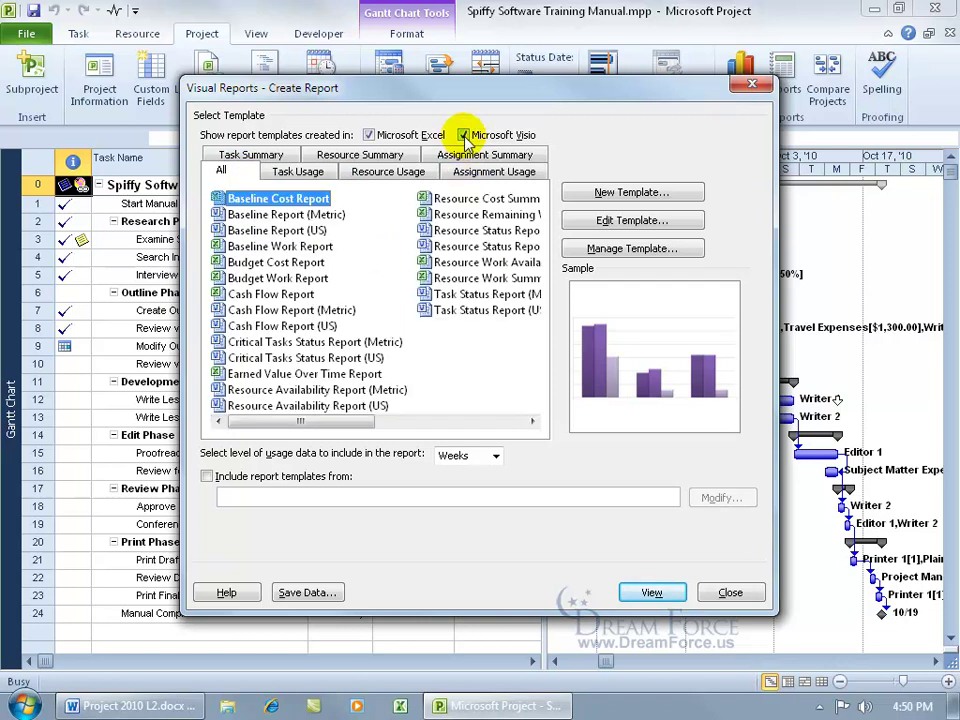
left_click(464, 136)
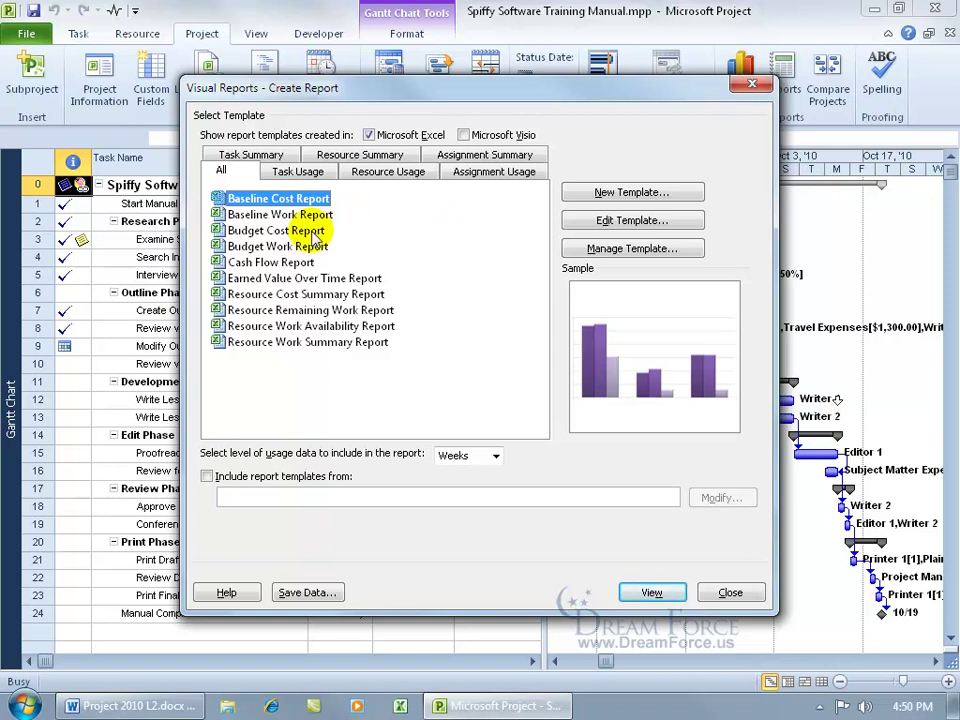
left_click(305, 230)
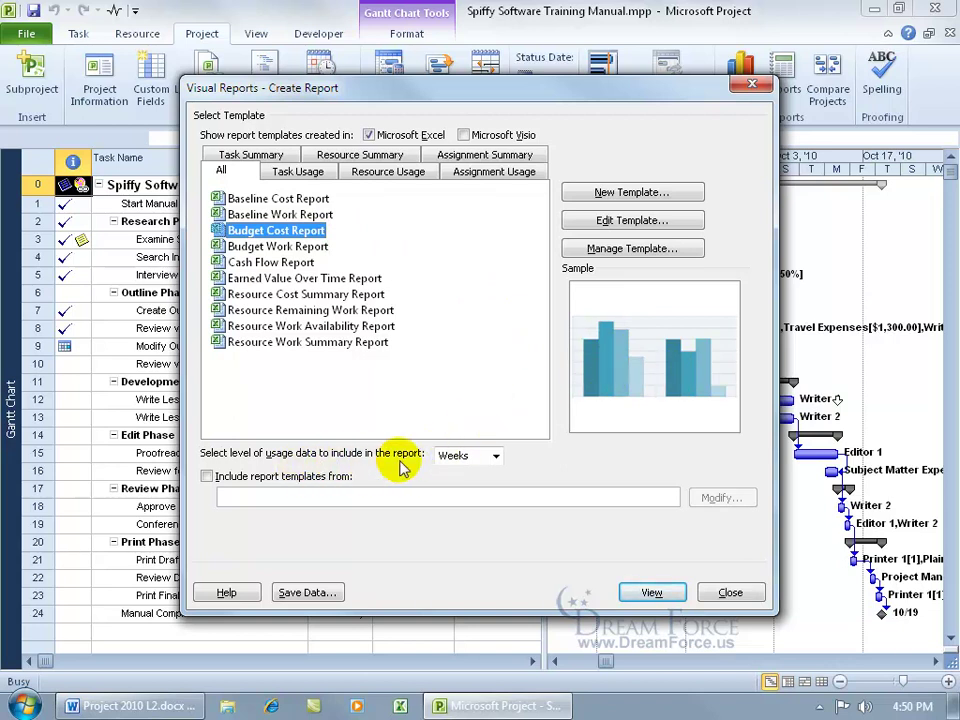
Generate the Budget Cost Report in Excel with usage data summarized by Quarters.
left_click(495, 456)
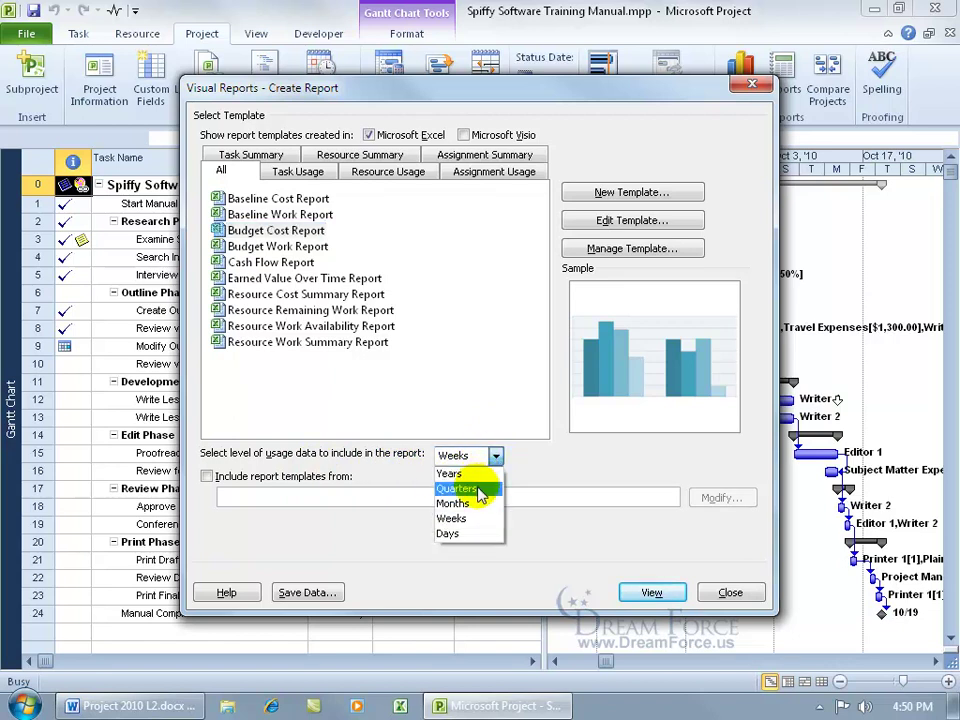
left_click(476, 488)
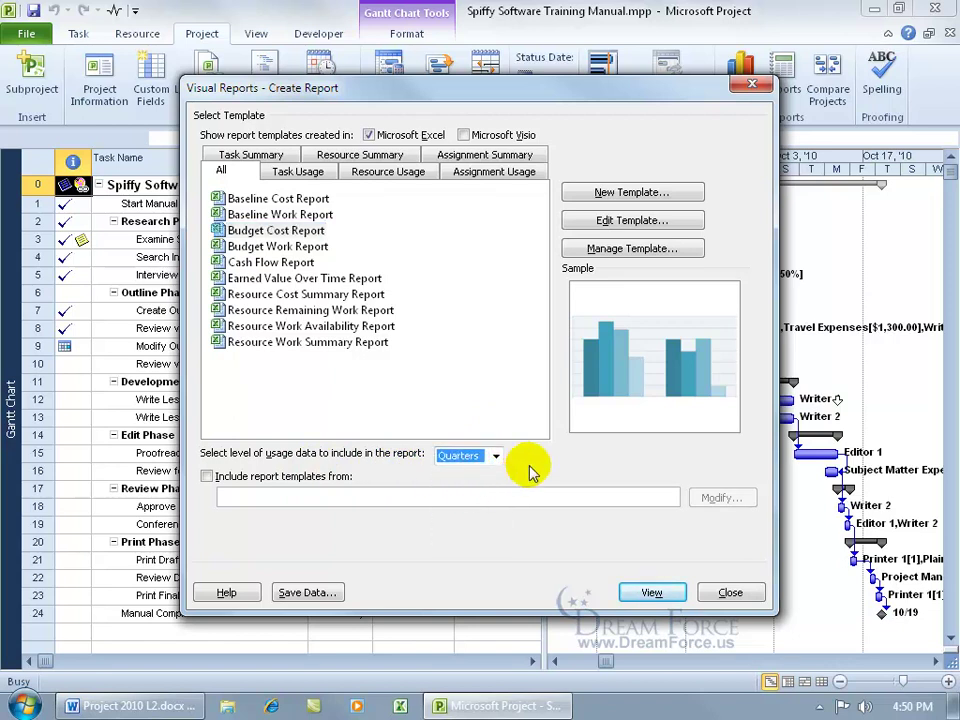
left_click(651, 592)
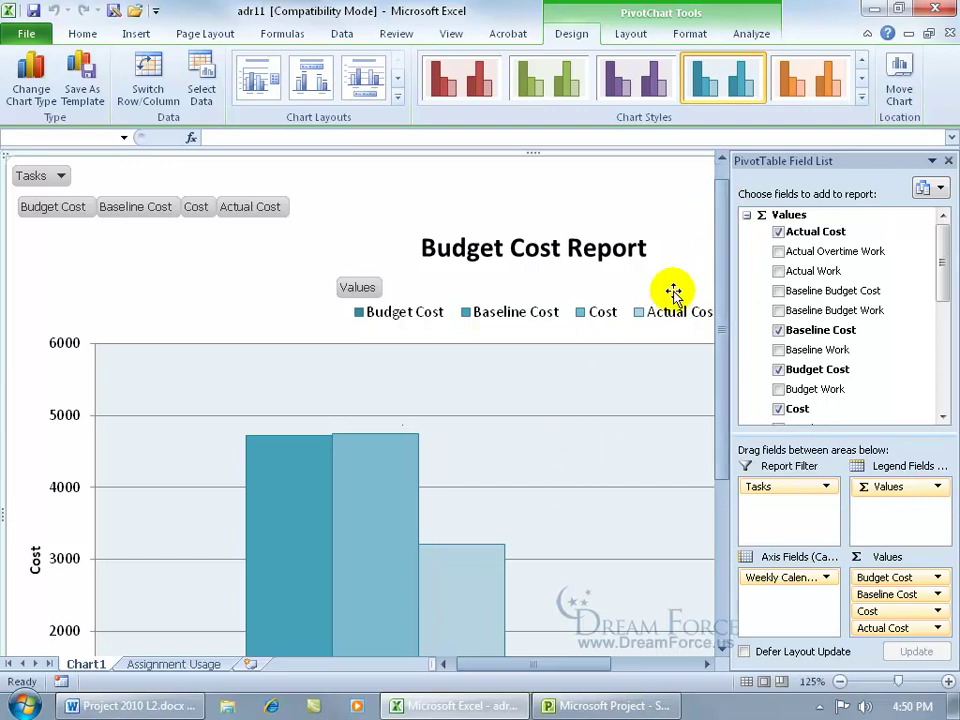
Close the PivotTable Field List and zoom out until the whole Budget Cost Report chart fits.
left_click(946, 160)
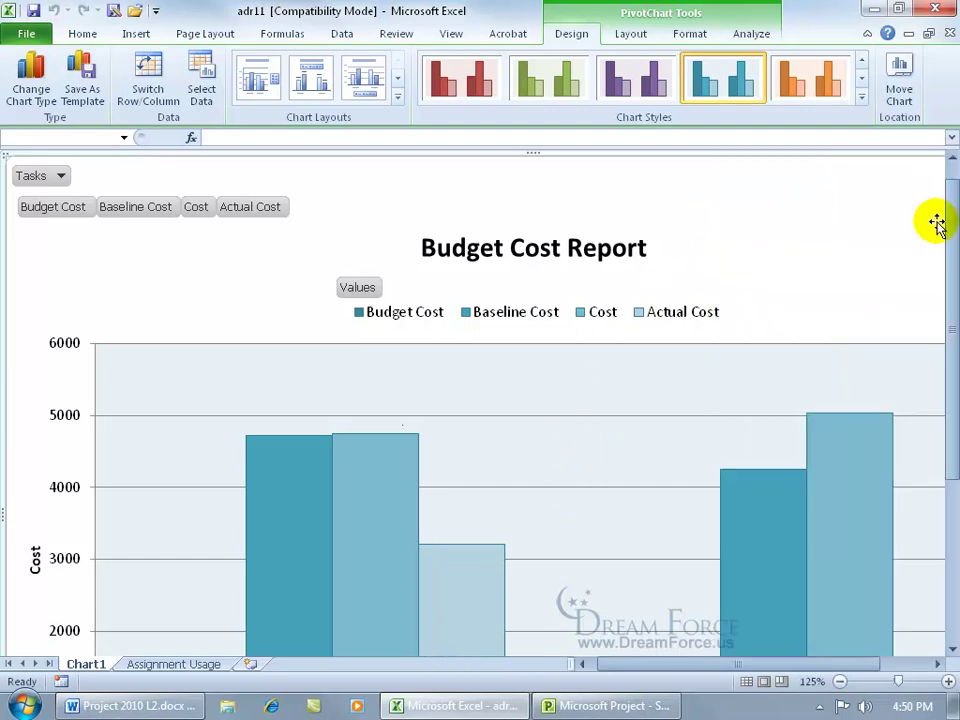
left_click_drag(947, 200, 948, 322)
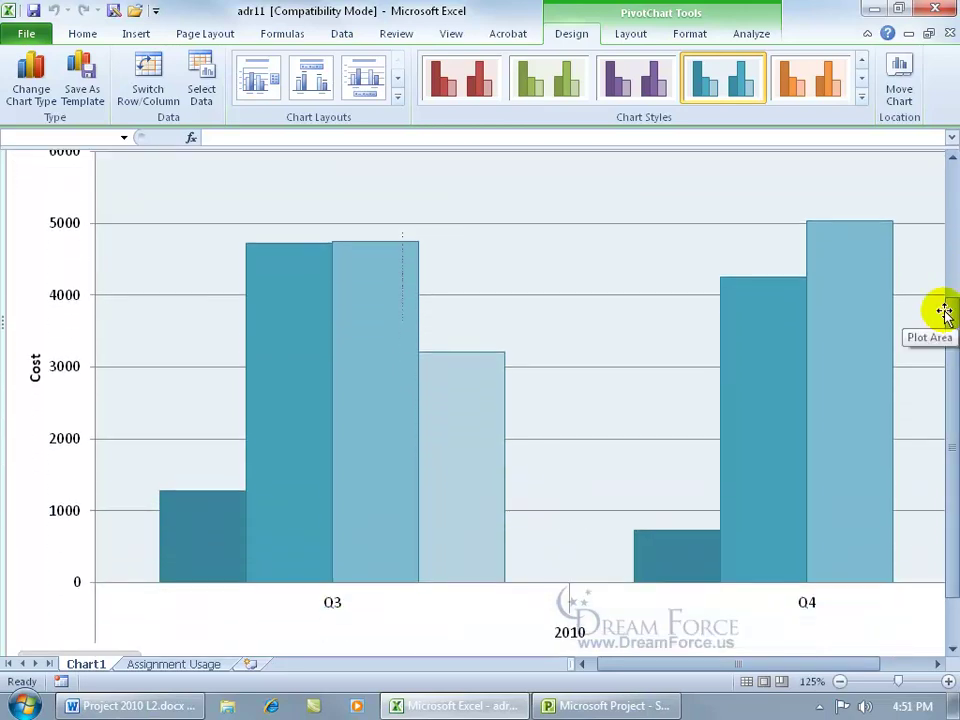
left_click(898, 682)
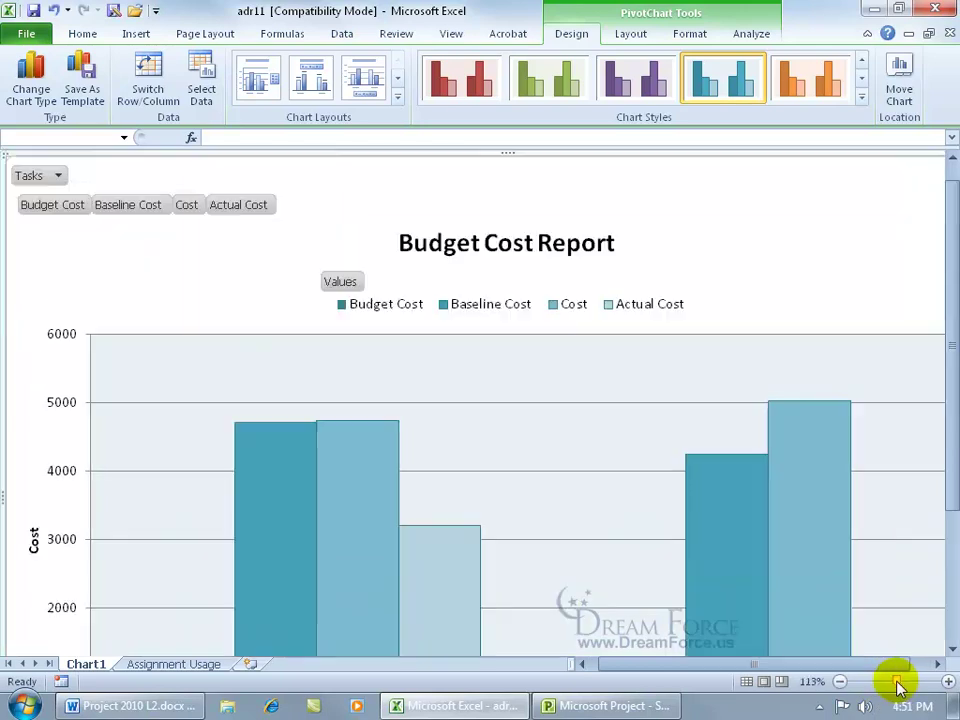
left_click_drag(898, 685, 885, 686)
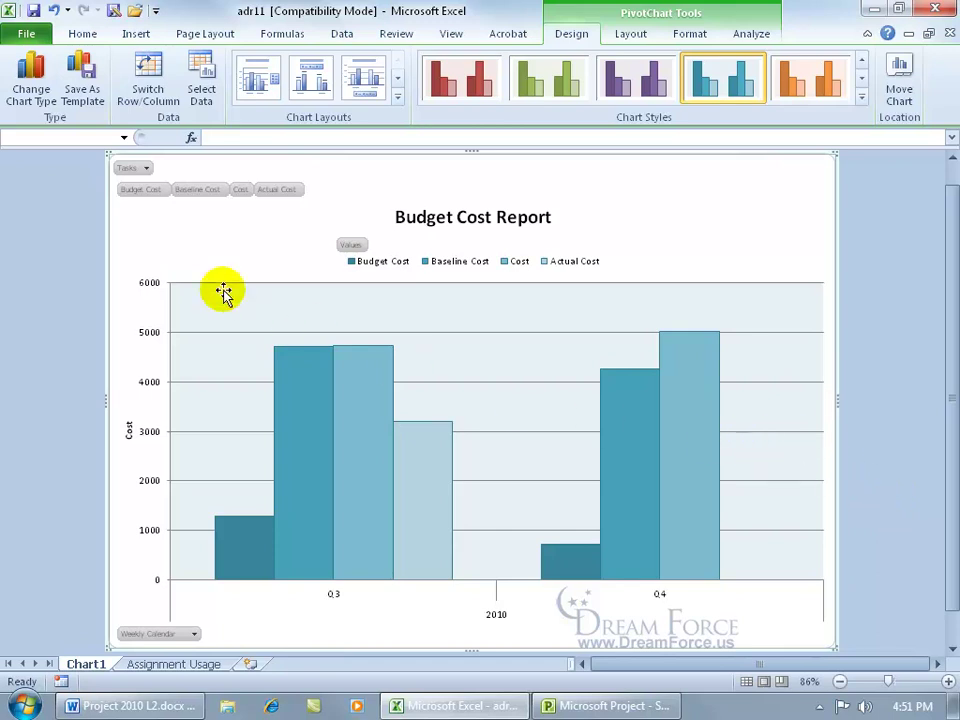
left_click(145, 168)
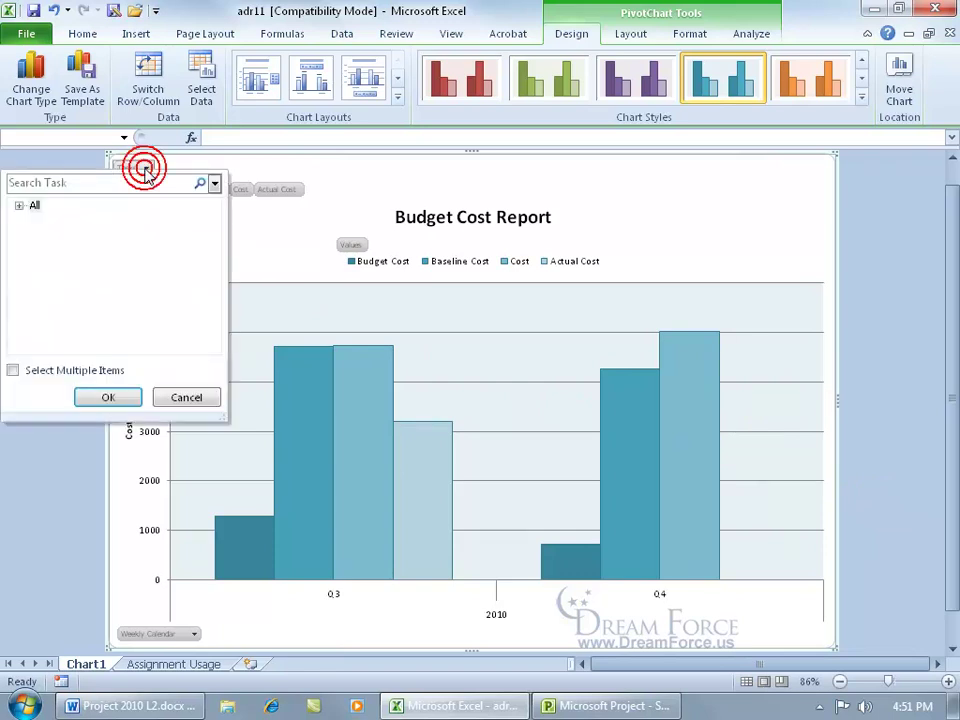
left_click(18, 207)
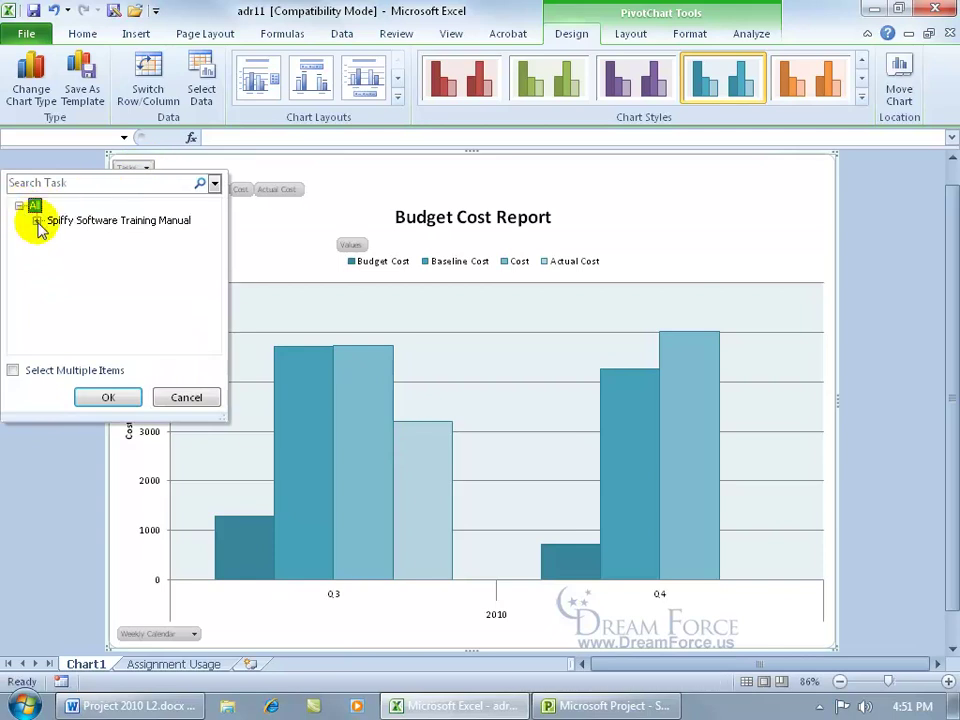
left_click(36, 220)
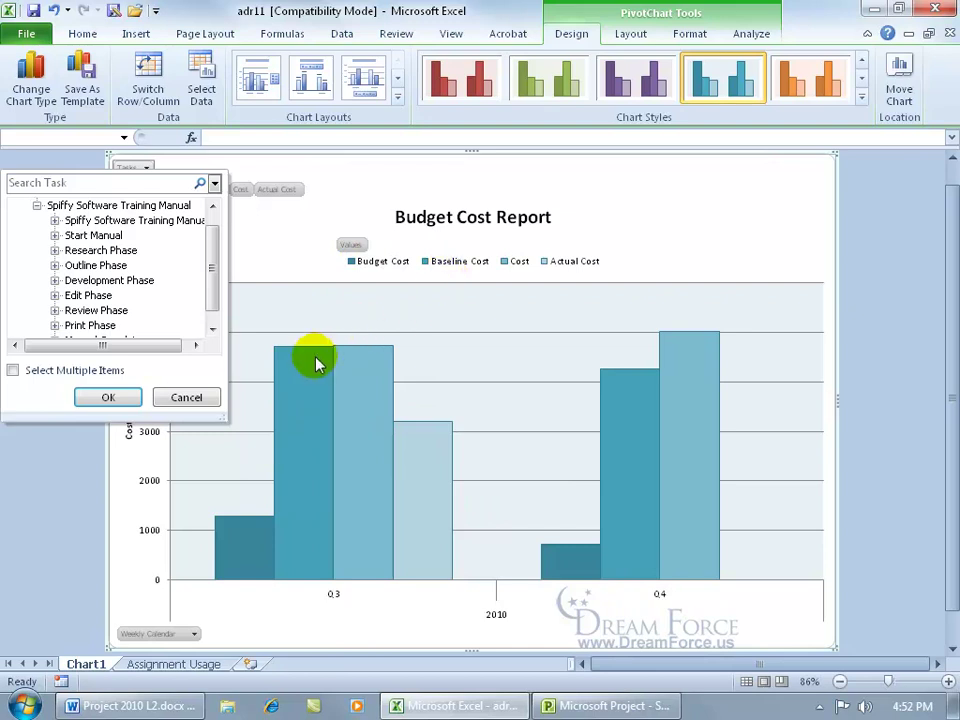
left_click(12, 370)
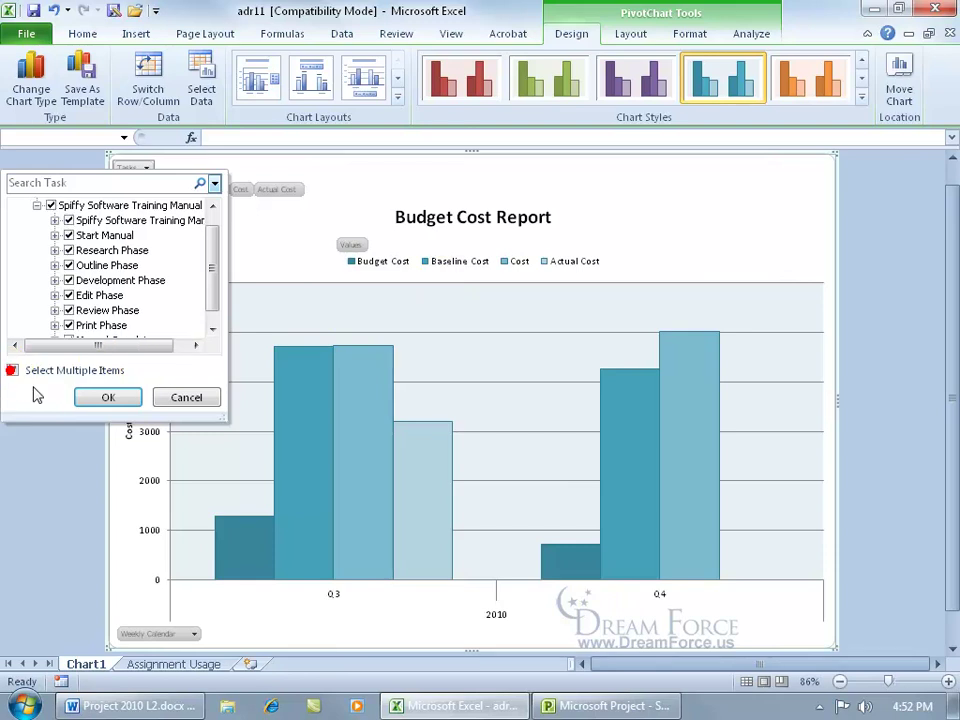
left_click(50, 205)
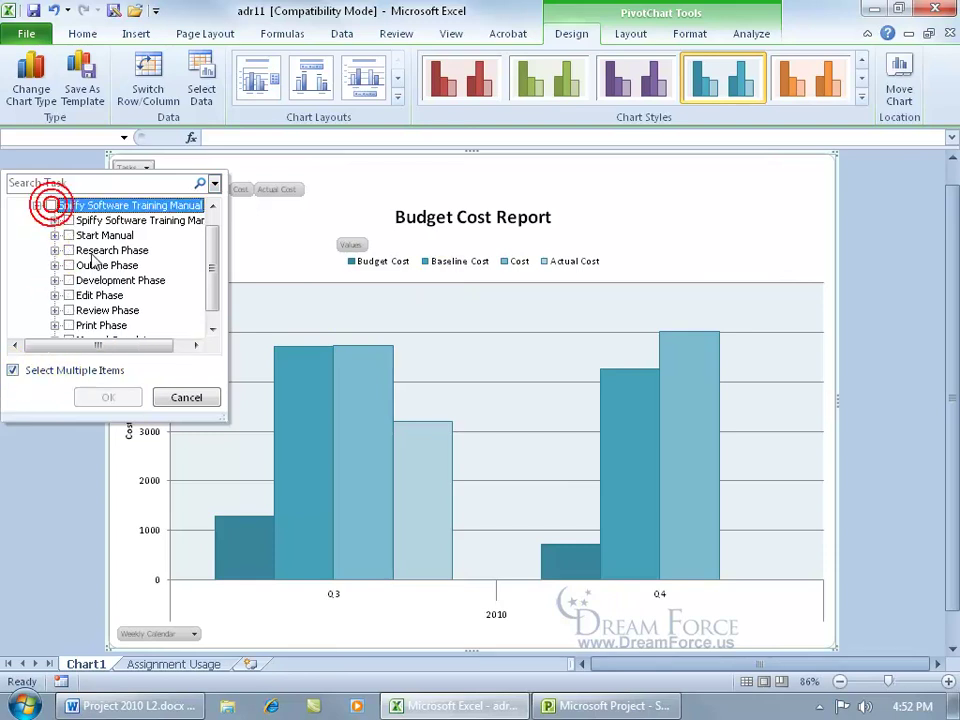
left_click(68, 250)
left_click(68, 265)
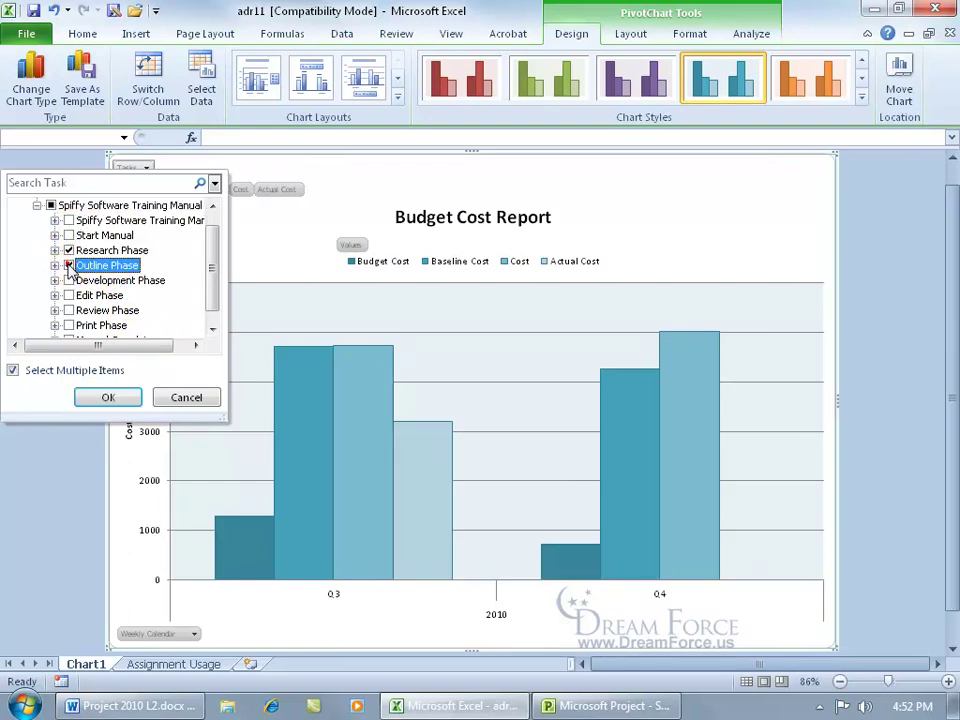
left_click(108, 397)
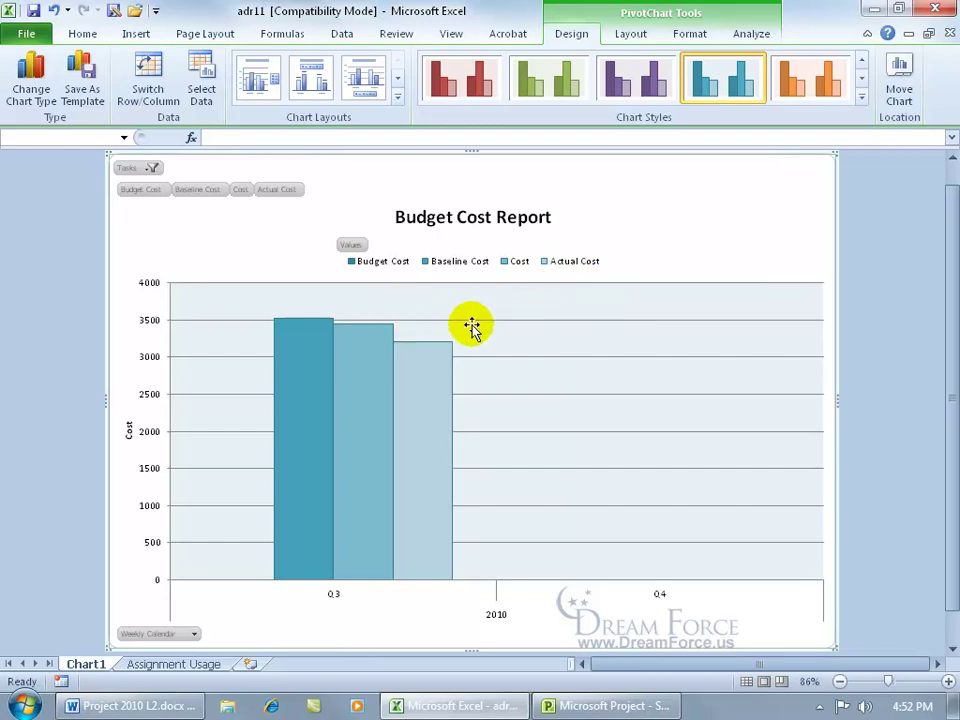
left_click(151, 167)
left_click(33, 206)
left_click(108, 397)
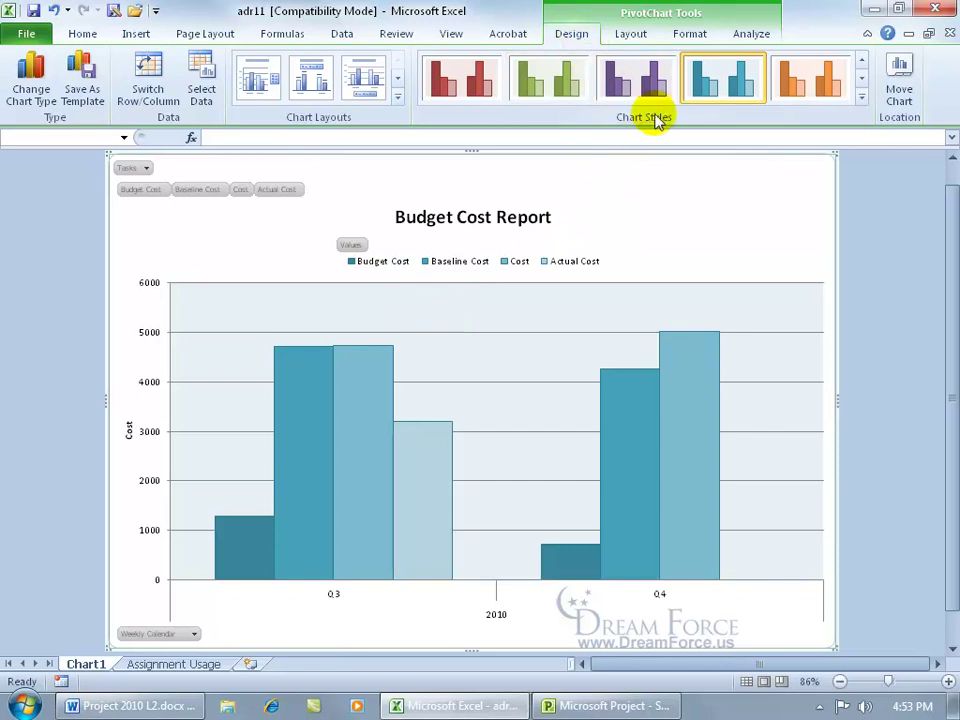
Apply the blue, red, green and purple chart style, then switch to the Assignment Usage sheet.
left_click(859, 98)
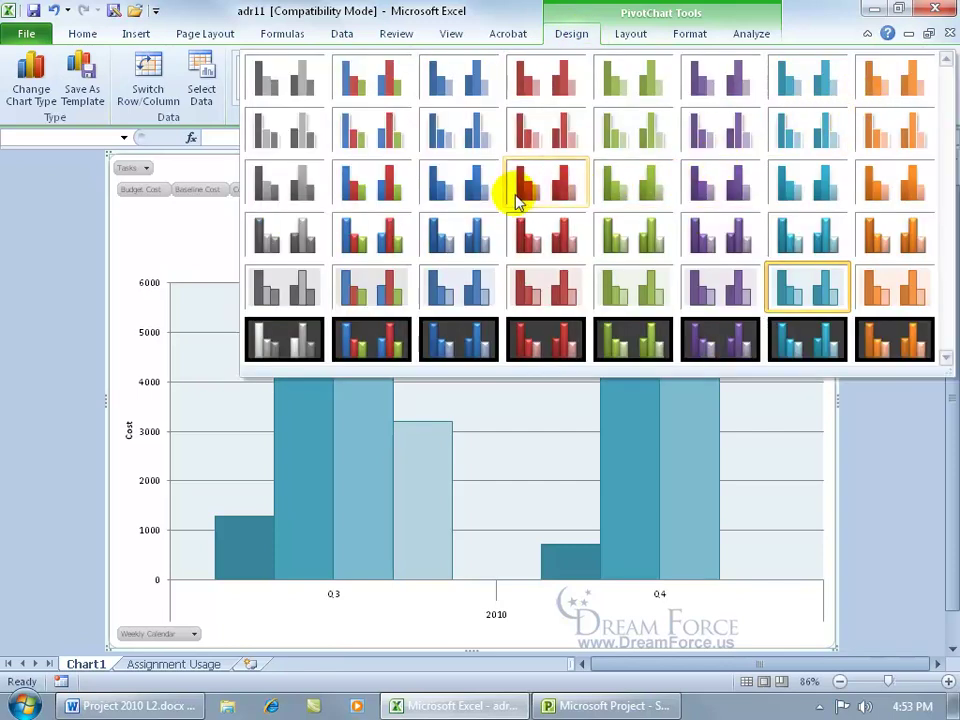
left_click(386, 237)
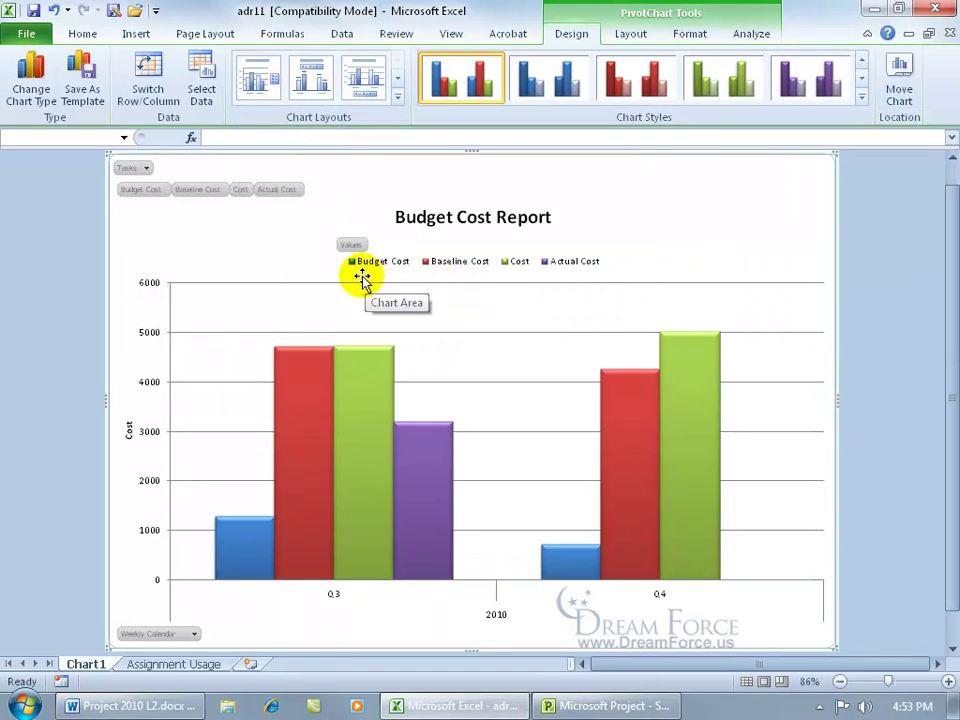
mouse_move(246, 551)
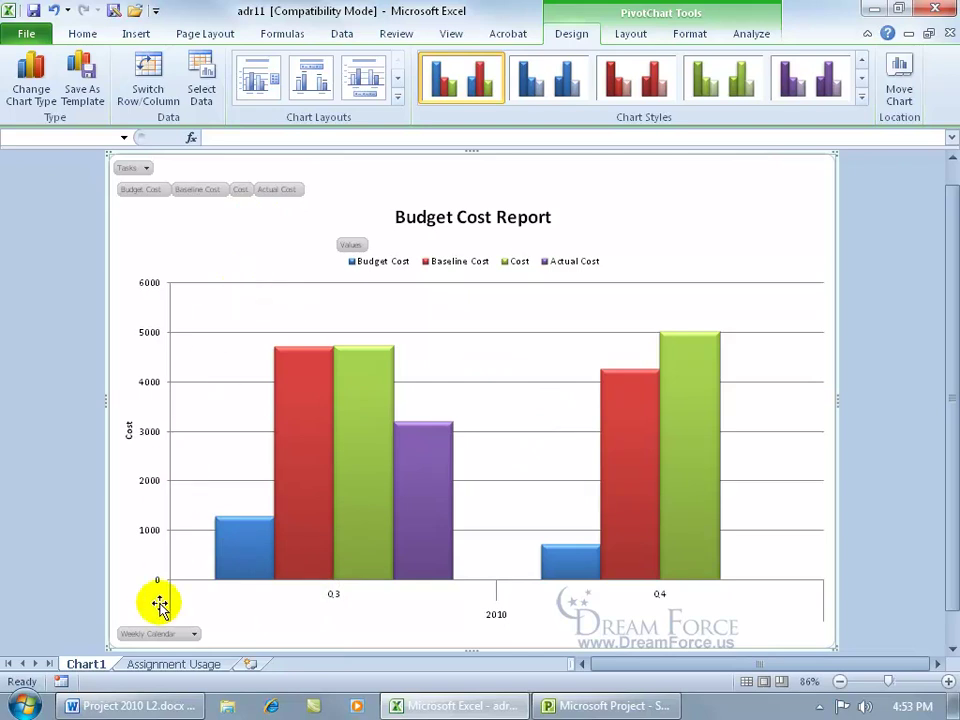
left_click(163, 666)
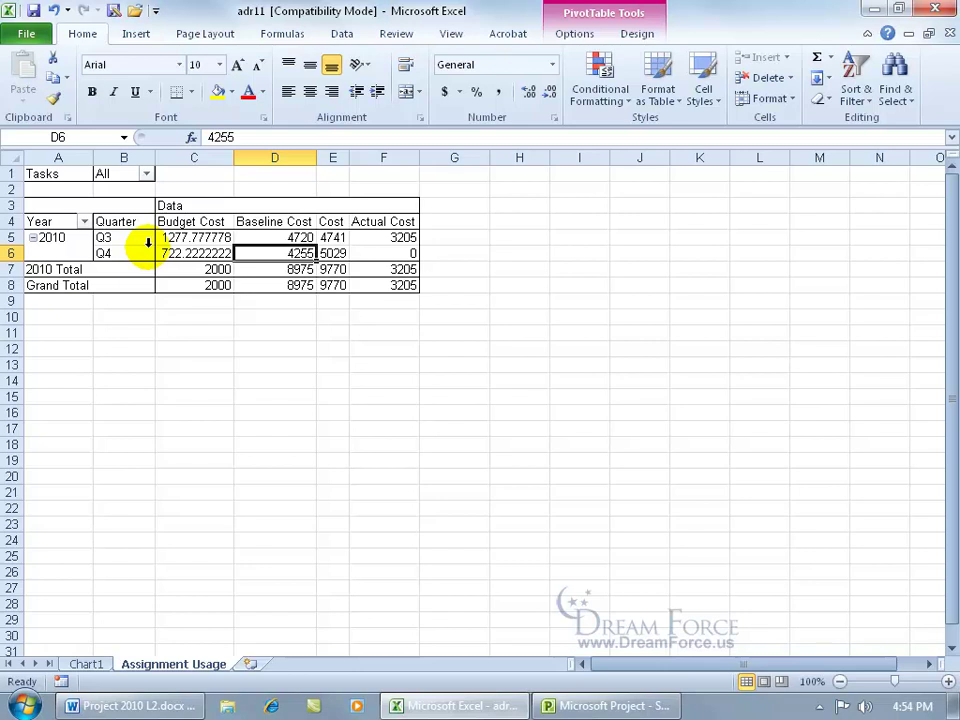
left_click(146, 174)
left_click(19, 217)
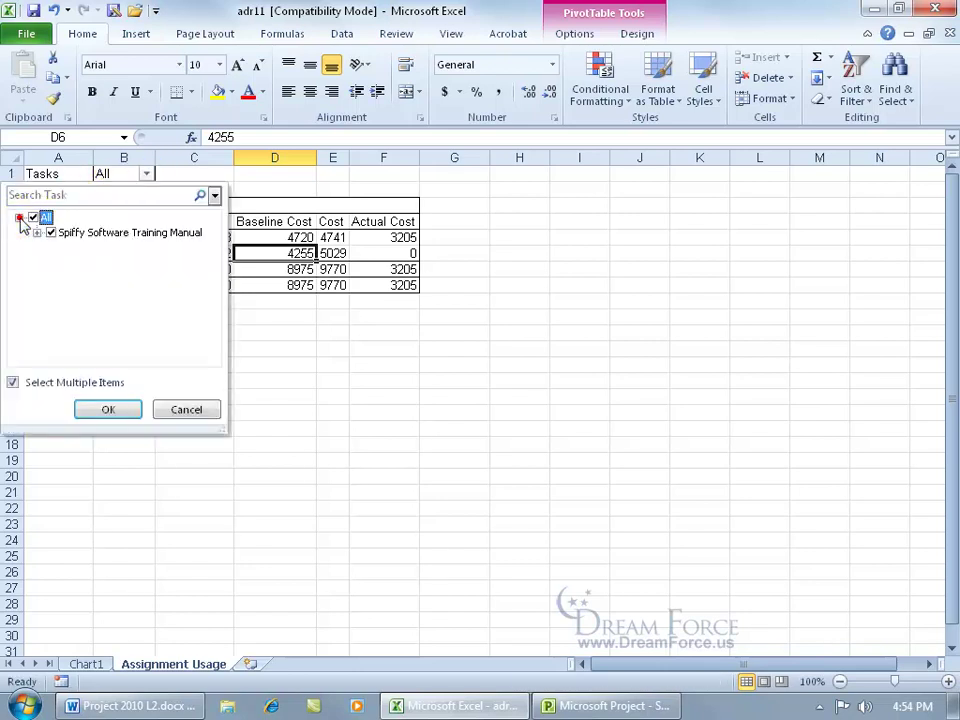
left_click(36, 232)
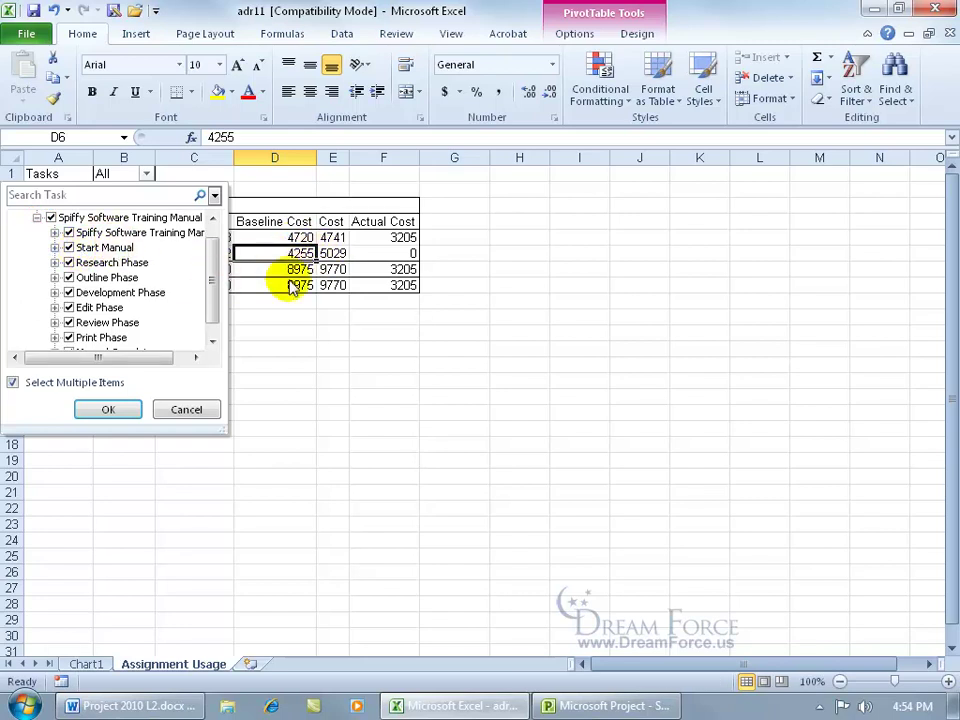
left_click(51, 218)
left_click(51, 218)
left_click(68, 262)
left_click(68, 277)
left_click(106, 409)
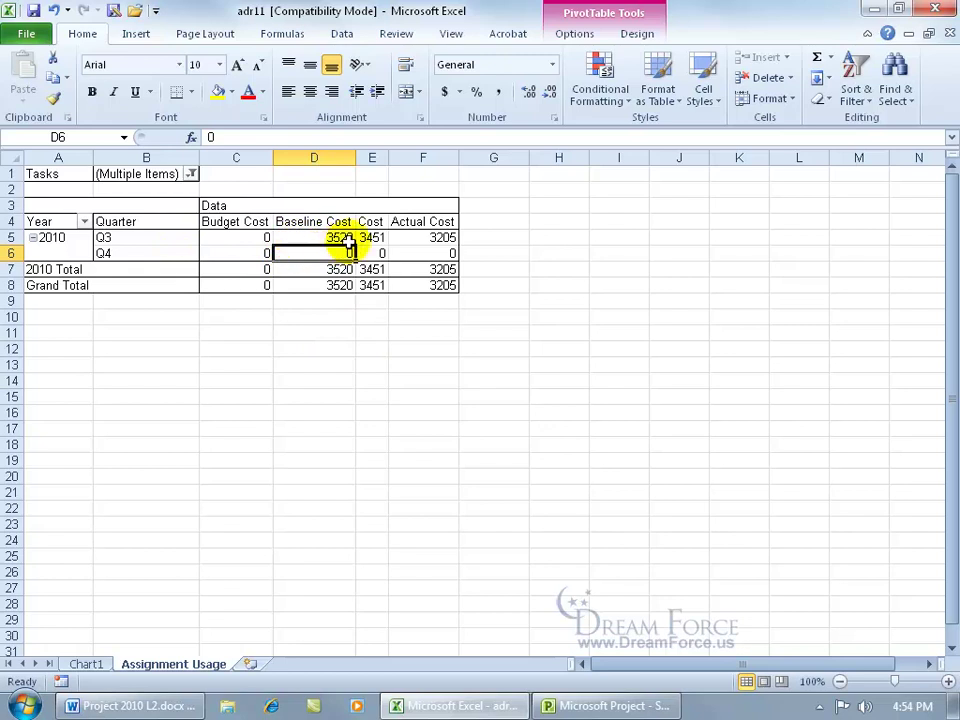
mouse_move(380, 243)
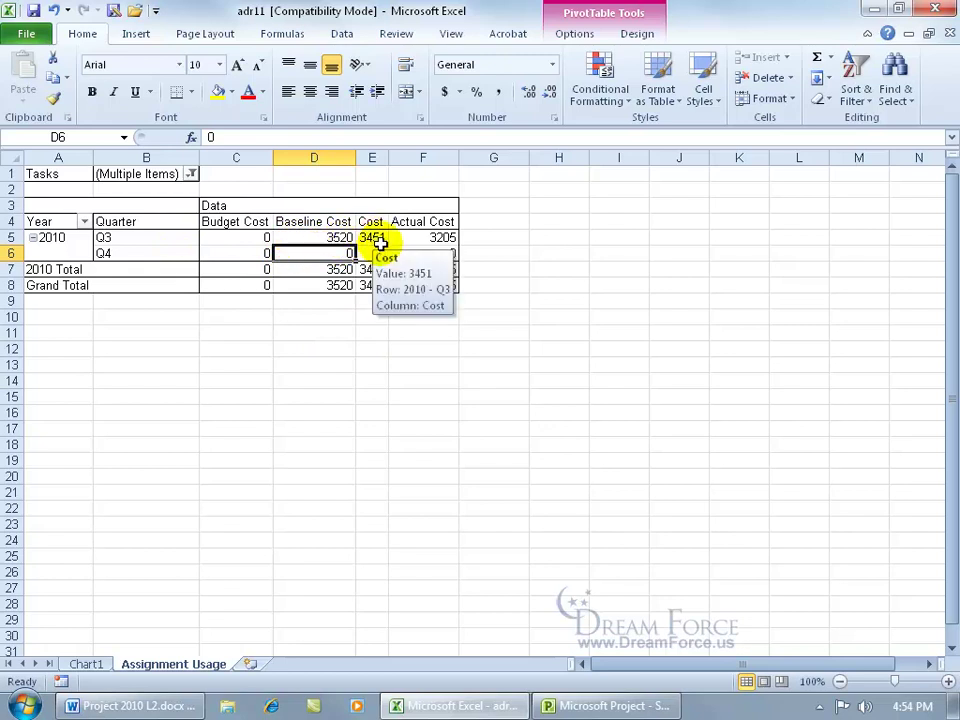
mouse_move(427, 240)
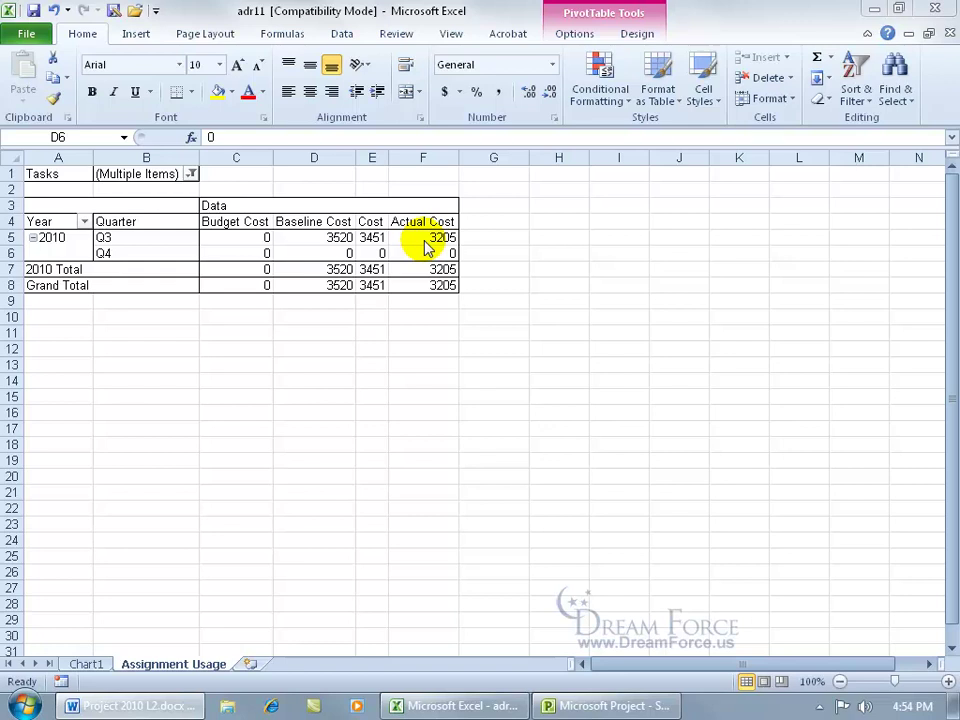
left_click(190, 174)
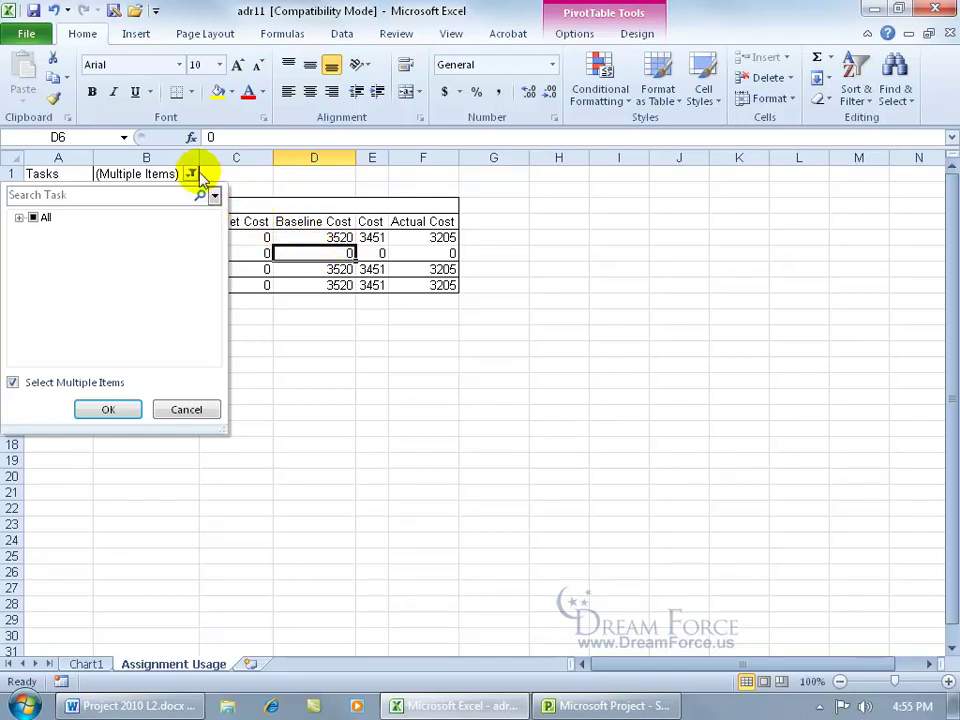
left_click(32, 217)
left_click(108, 409)
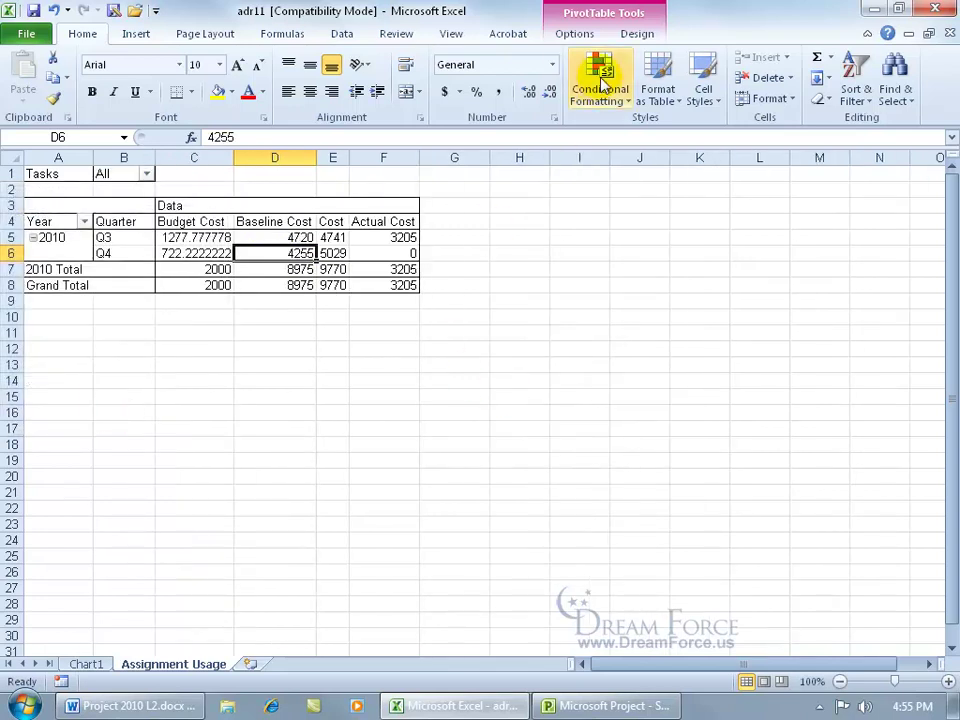
Add the Resources field as a row grouping in the Assignment Usage pivot table.
left_click(575, 33)
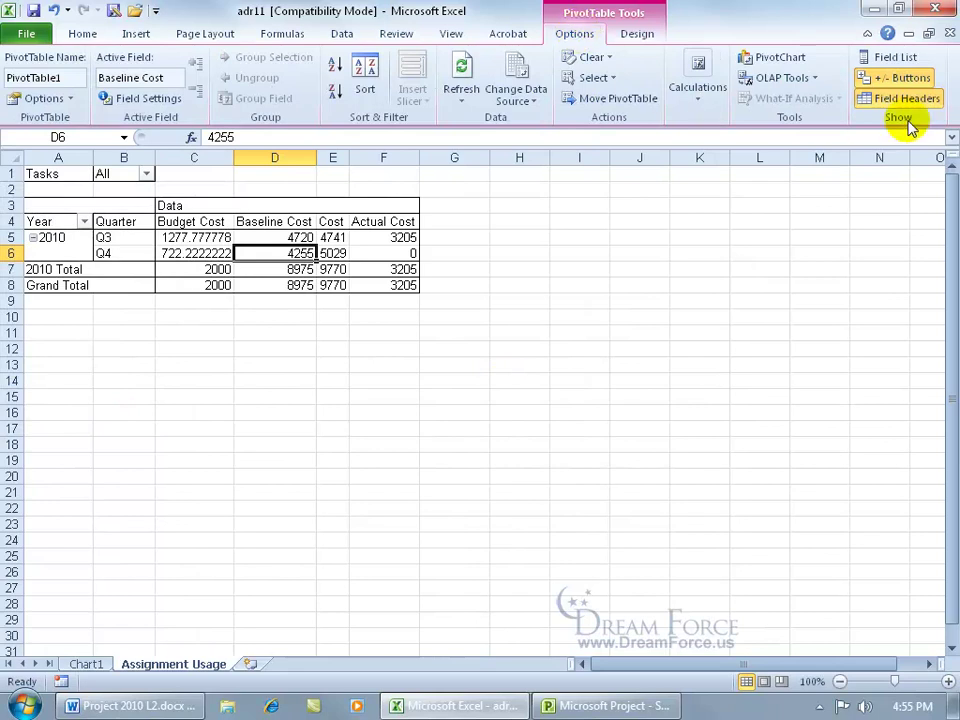
left_click(905, 57)
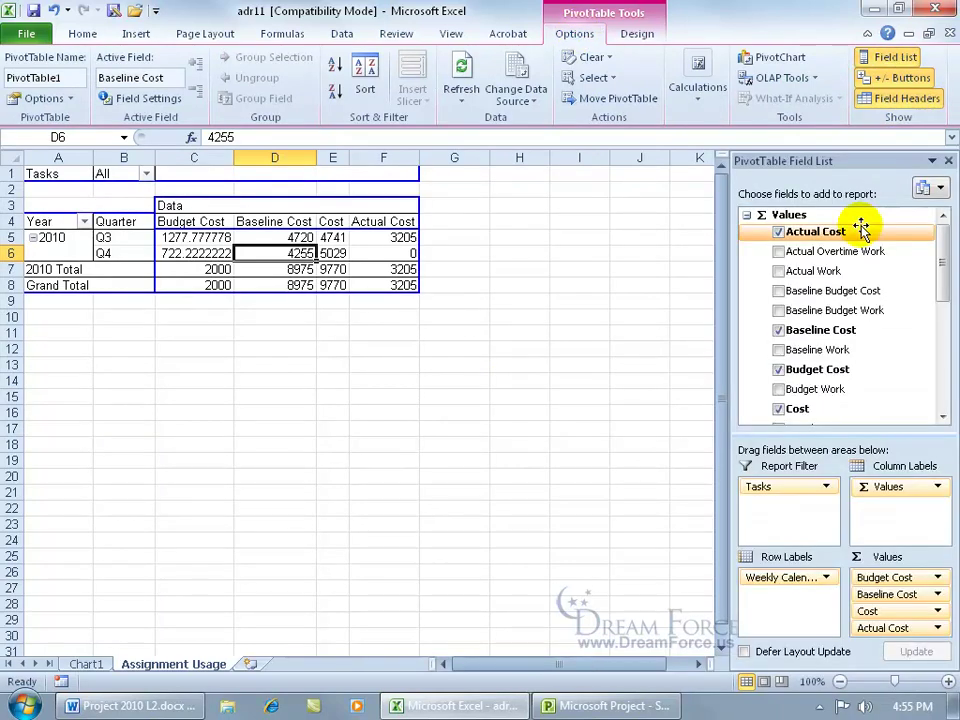
left_click_drag(943, 255, 945, 322)
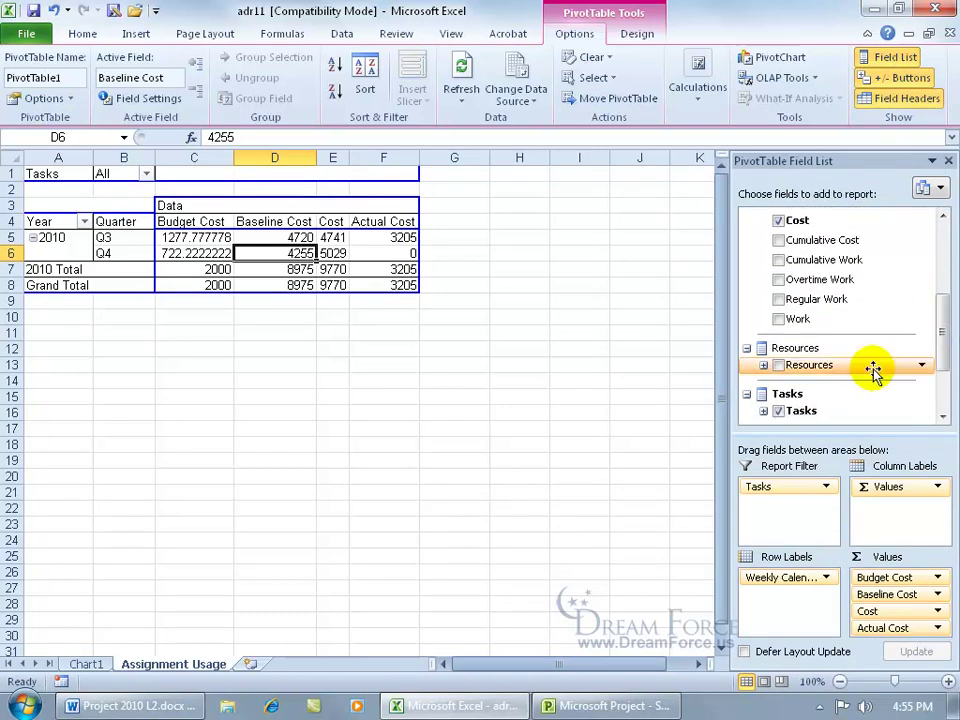
left_click(779, 365)
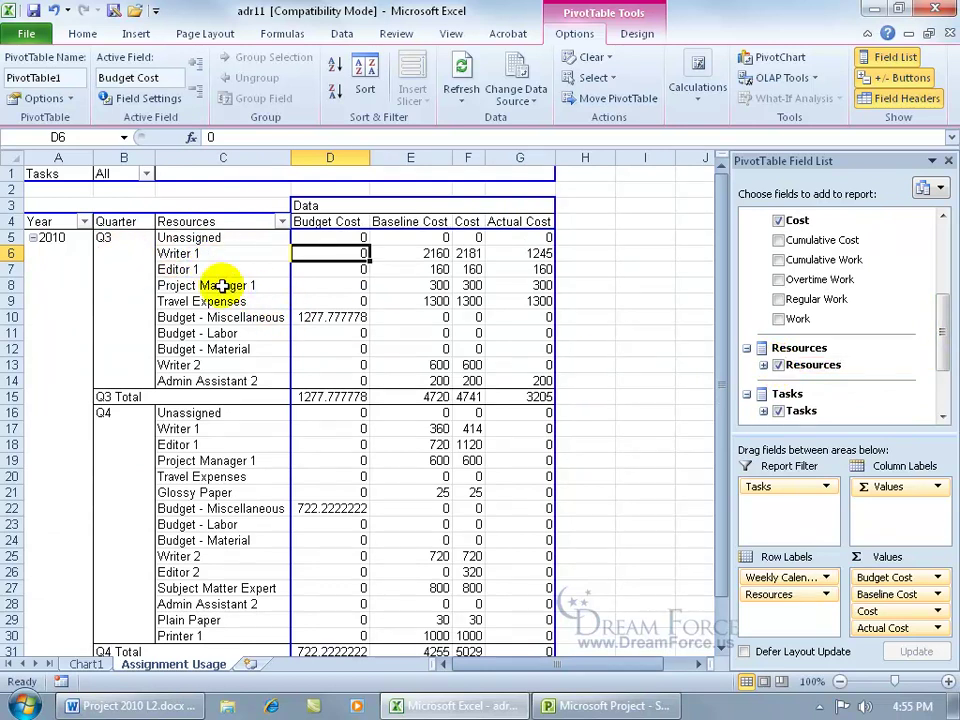
left_click(282, 221)
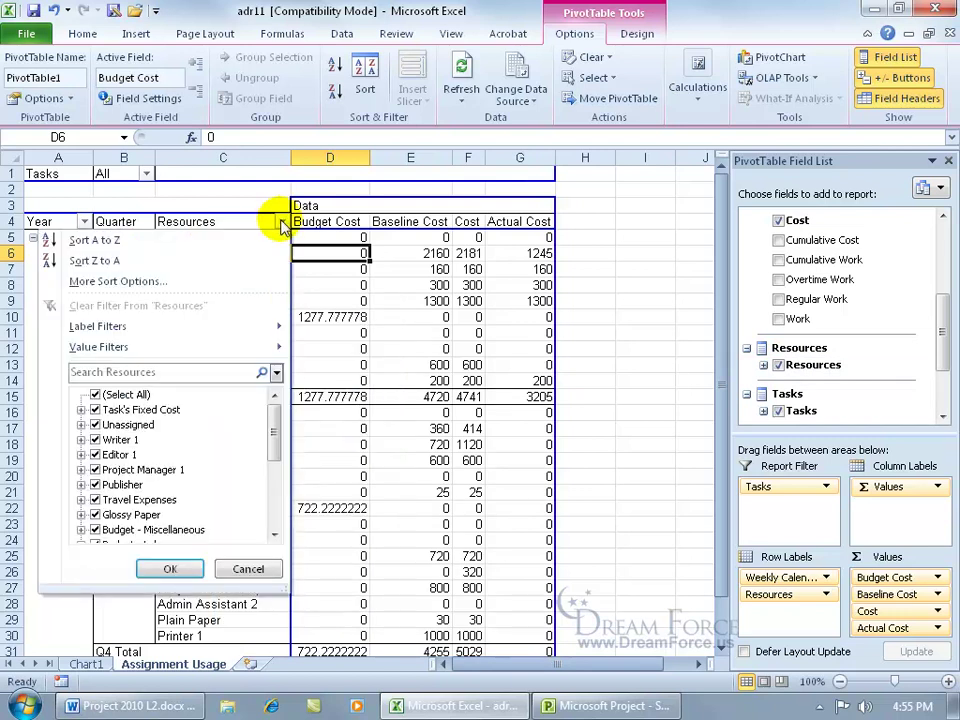
Filter the Resources field to Writer 1 only and return to the Chart1 sheet.
left_click(95, 395)
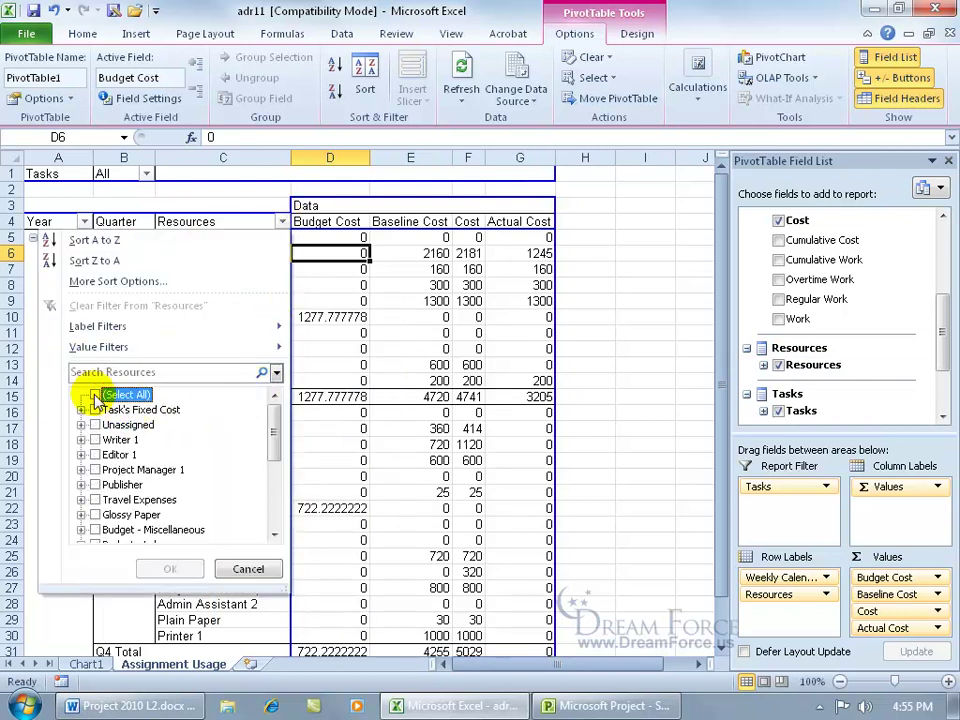
left_click(95, 440)
left_click(170, 566)
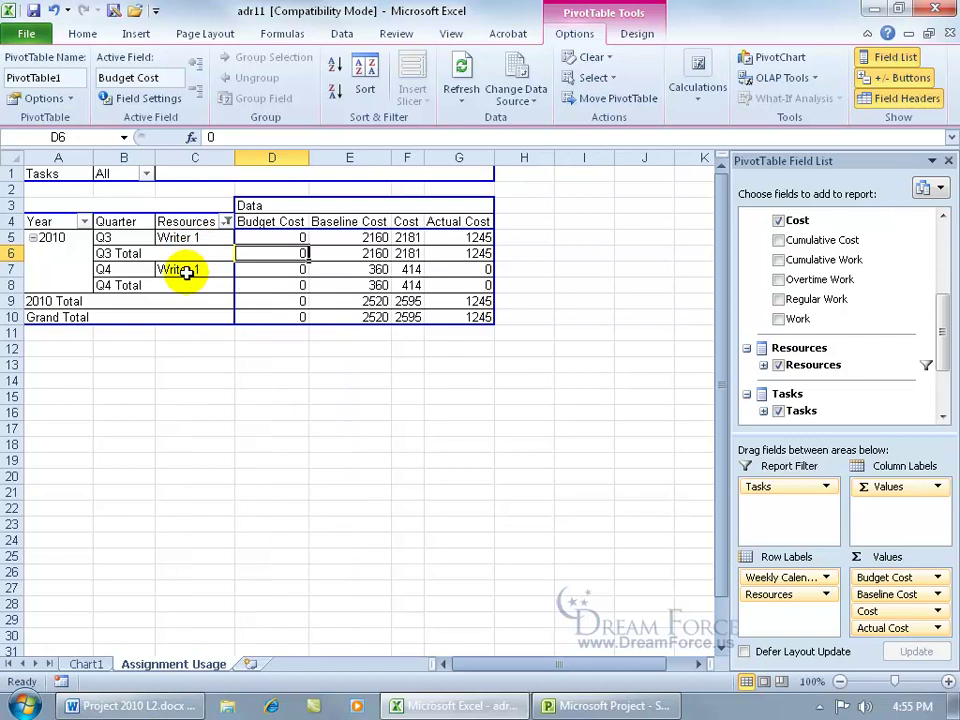
mouse_move(186, 273)
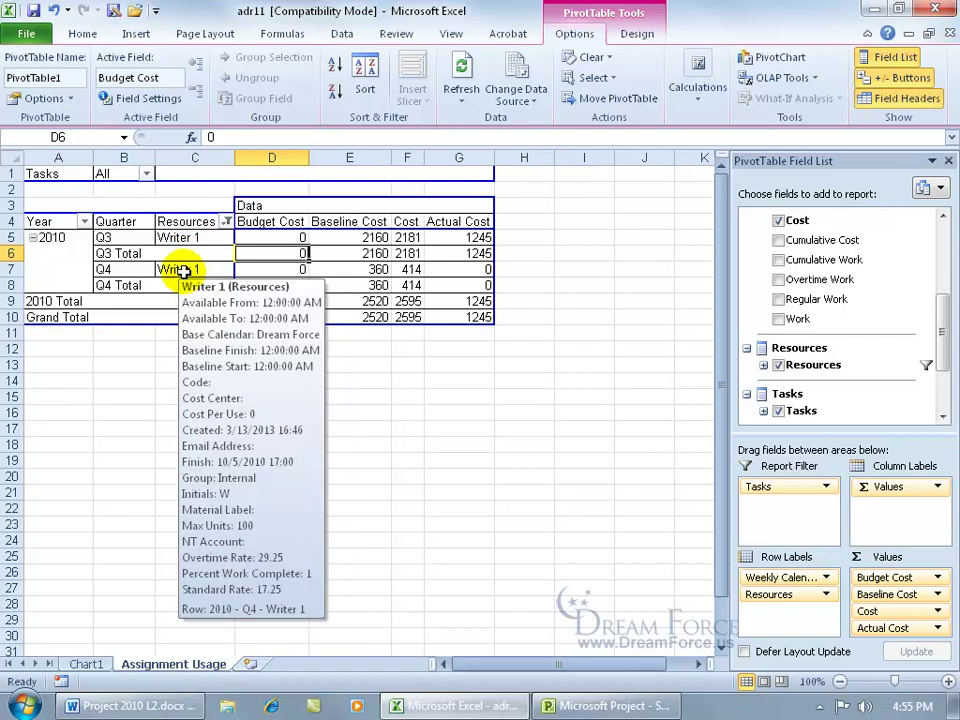
left_click(86, 664)
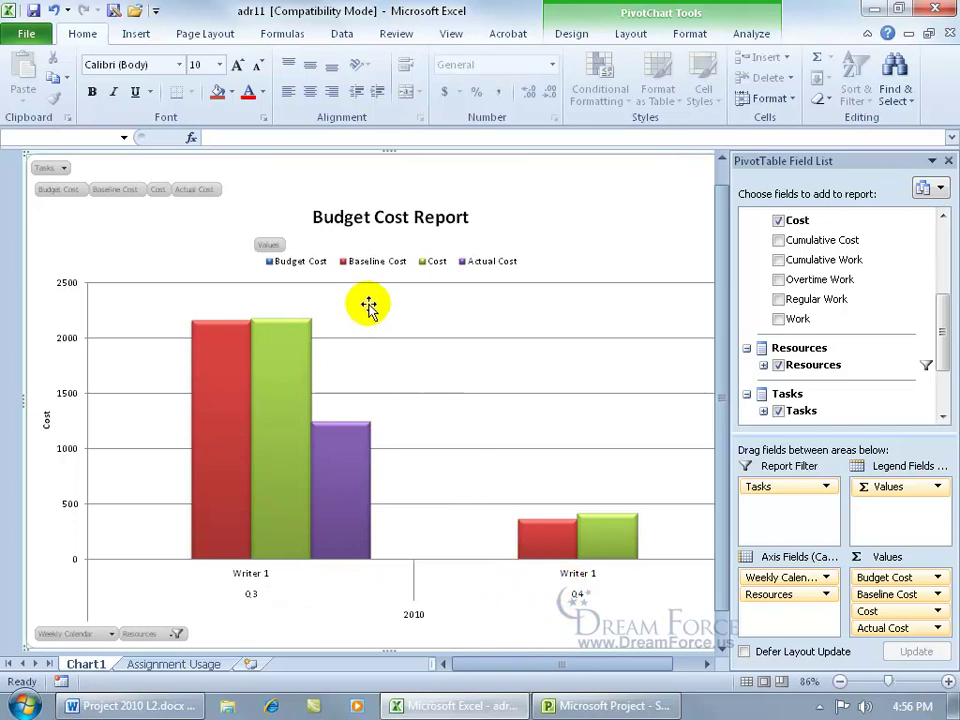
mouse_move(204, 352)
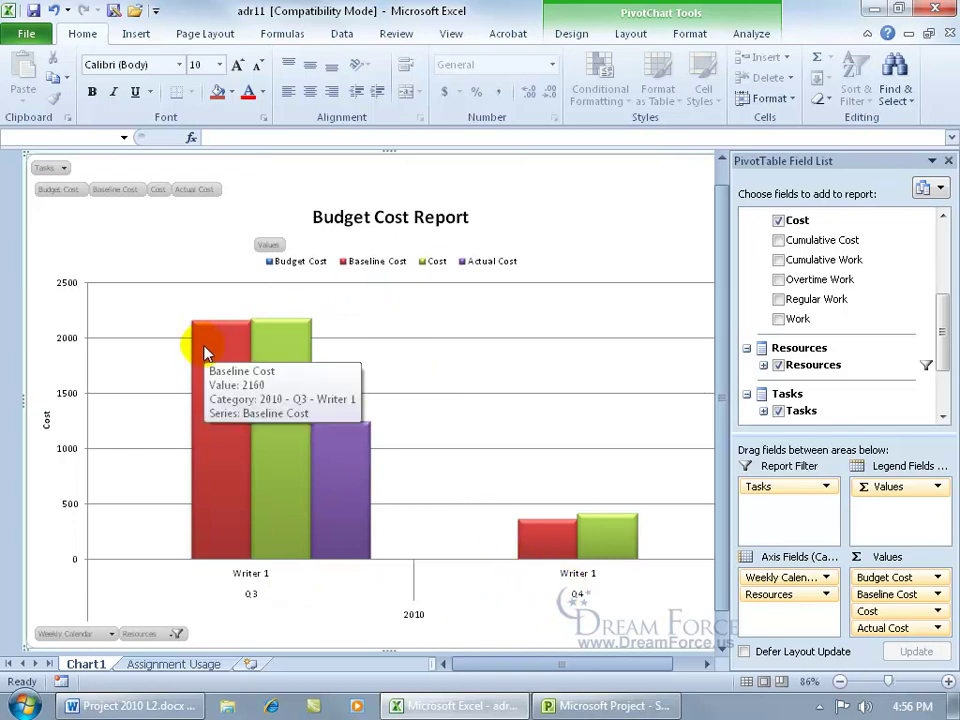
mouse_move(290, 320)
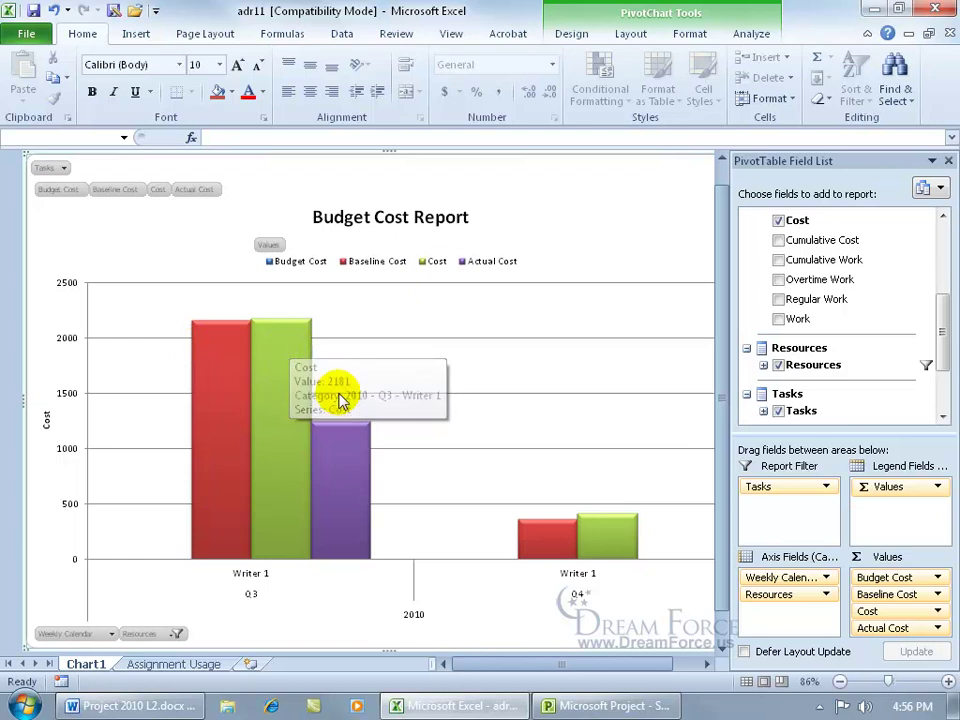
mouse_move(352, 442)
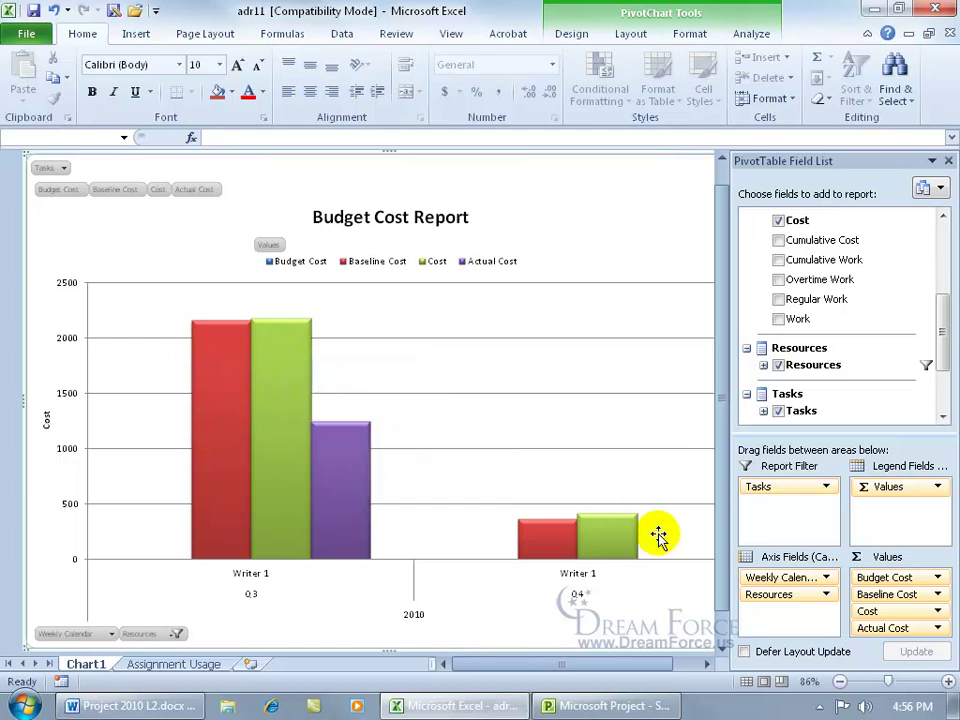